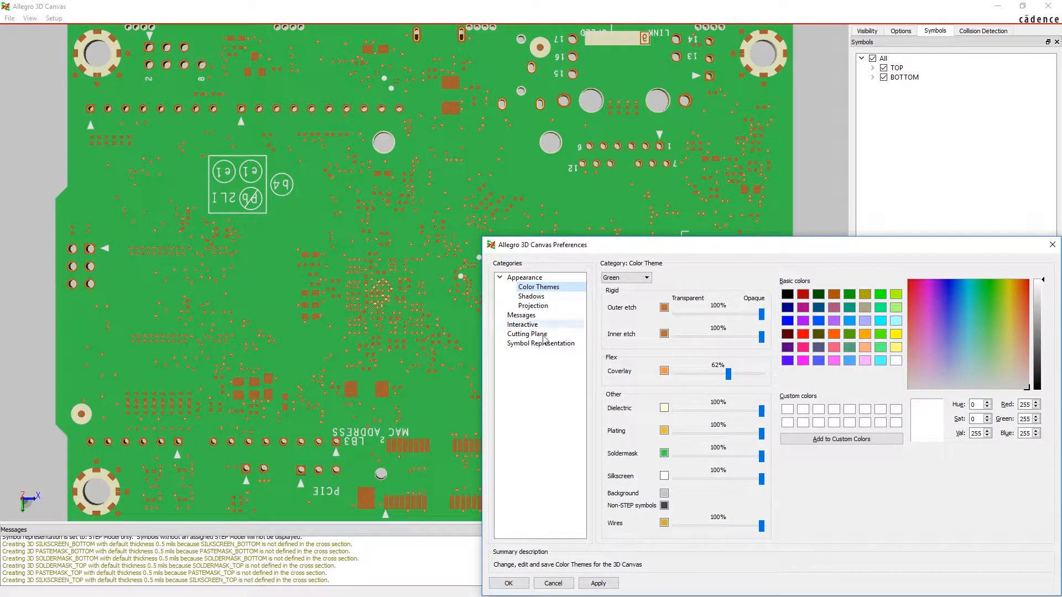
Step: Apply soldermask opacity of about 51% in Color Themes preferences and shift the board view toward the logo
click(720, 458)
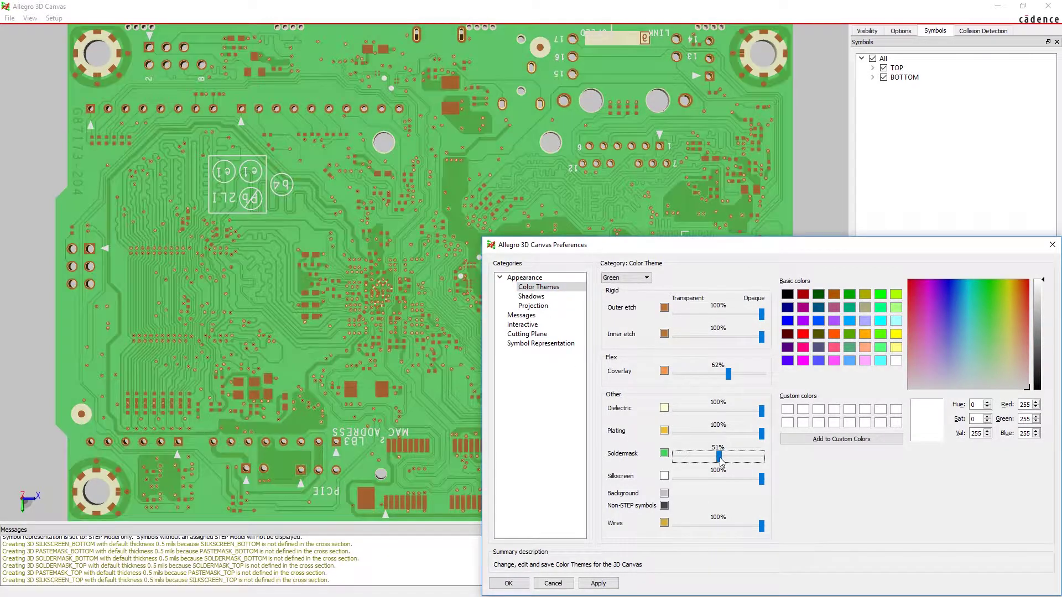
click(508, 582)
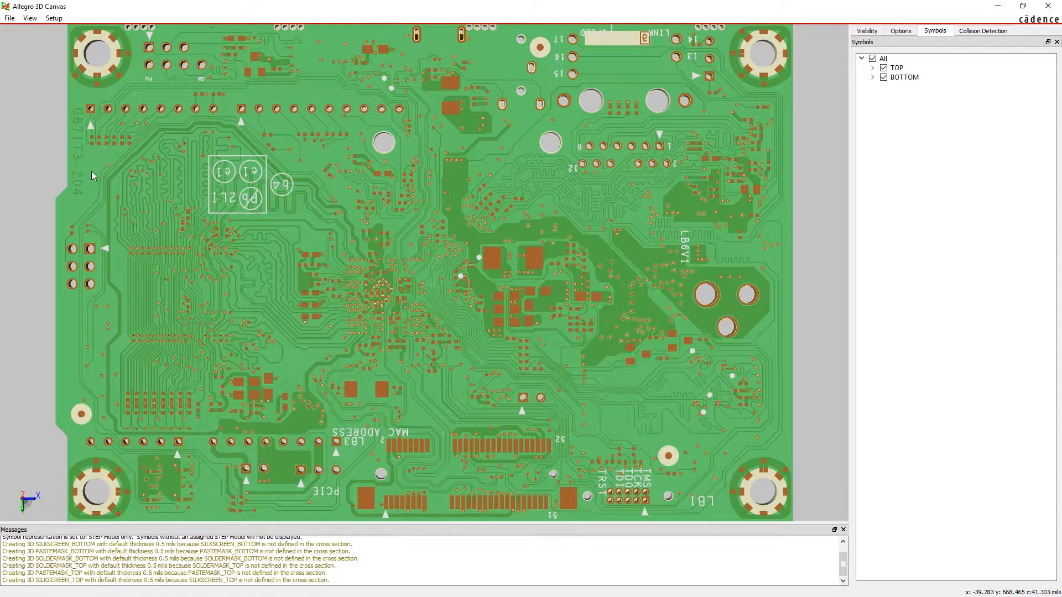
scroll(91, 171, up, 3)
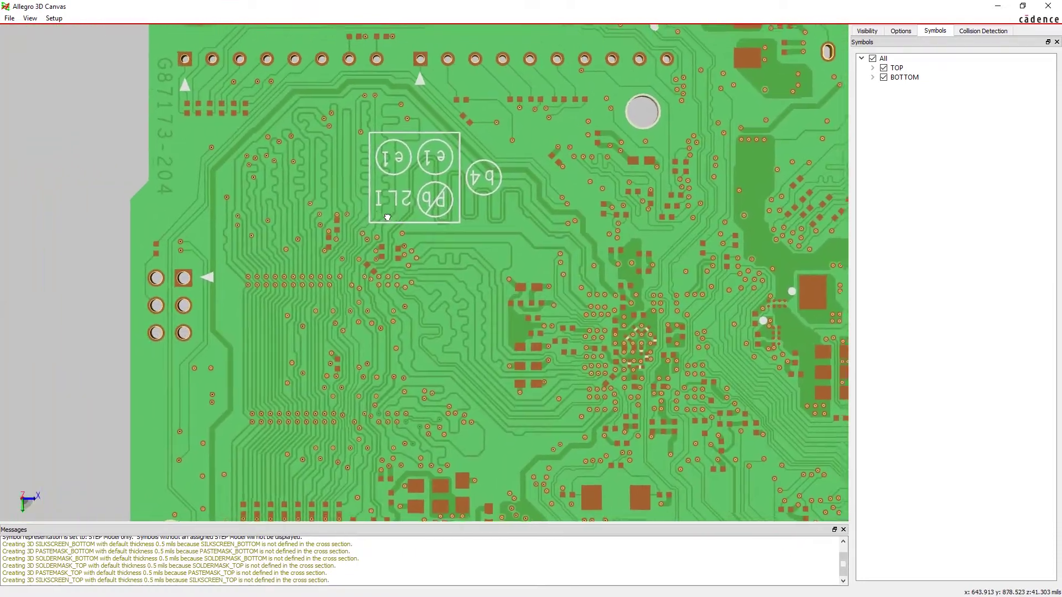
drag(90, 171, 387, 217)
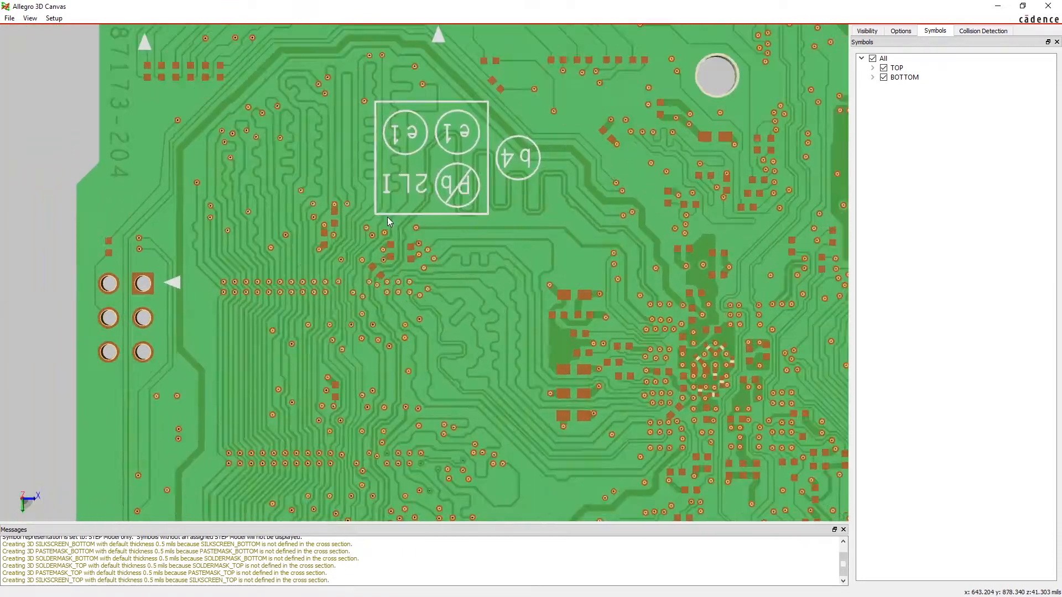
scroll(388, 216, up, 2)
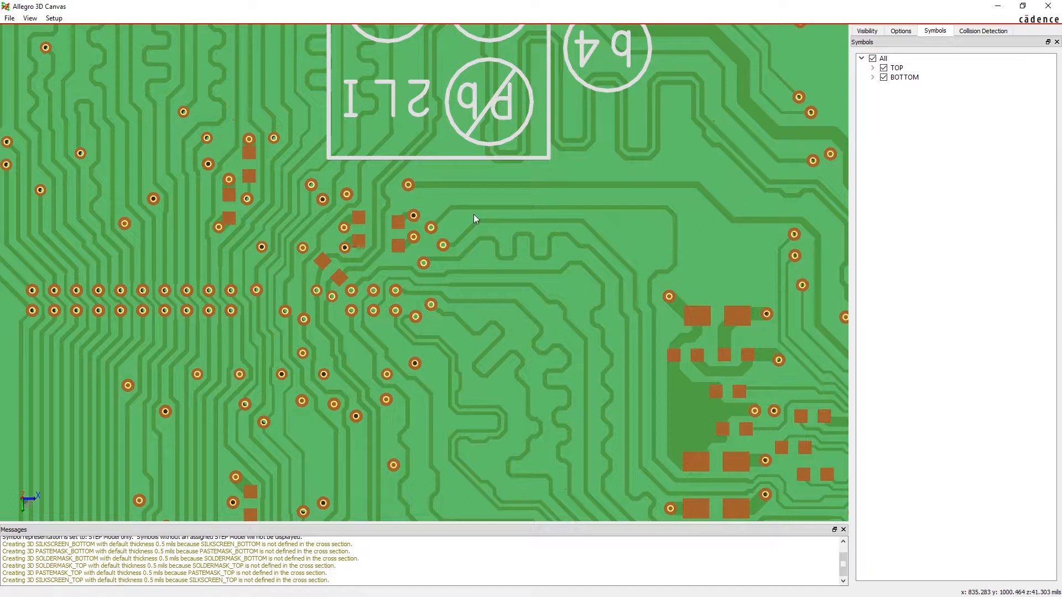
Step: Create DFT mask constraint set Dftmcs1 with Test point on solder mask set to On
click(1047, 6)
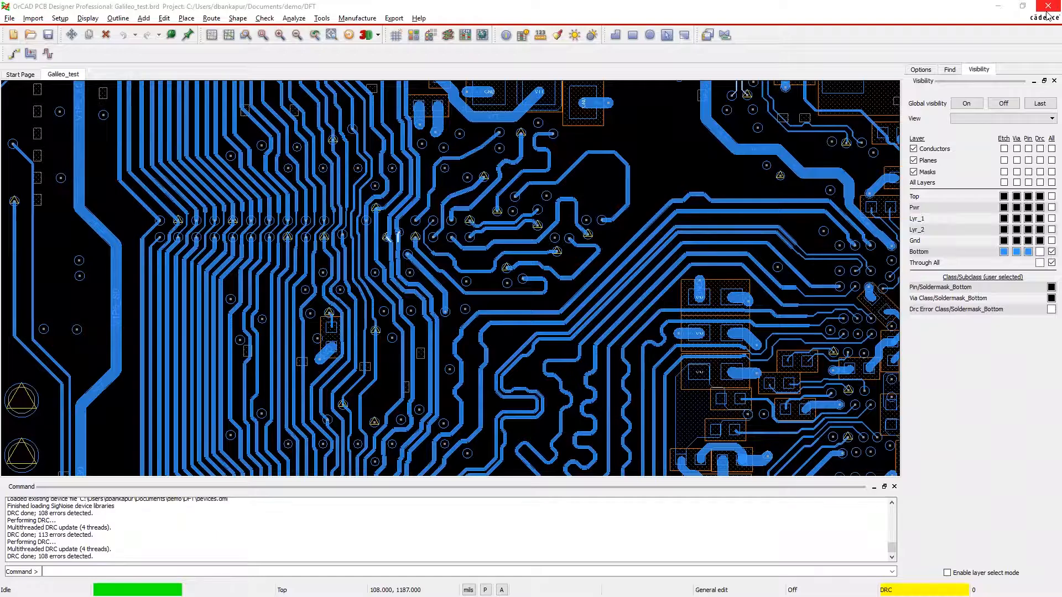
click(465, 35)
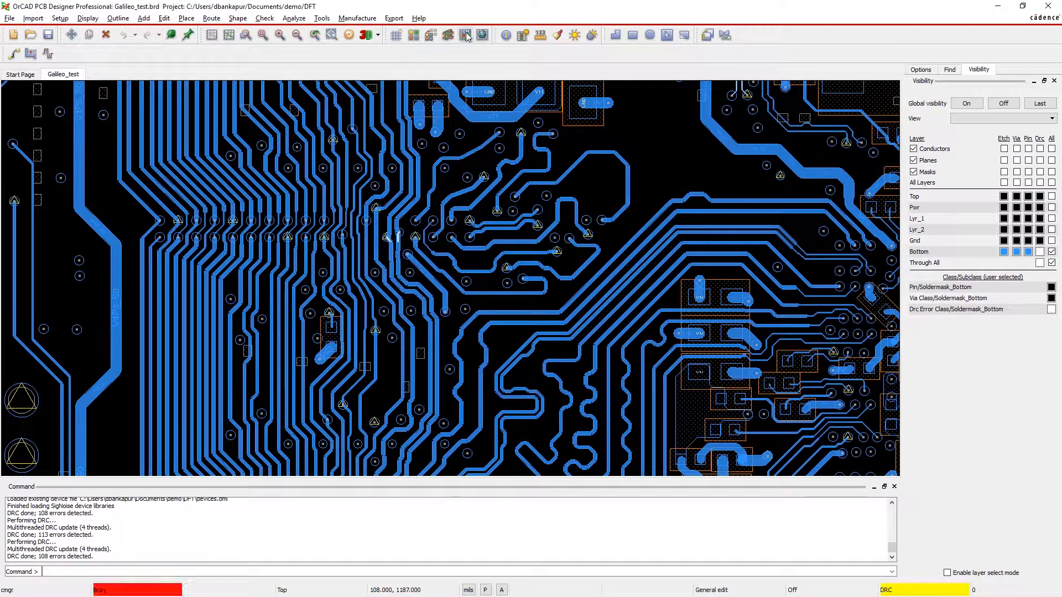
click(415, 171)
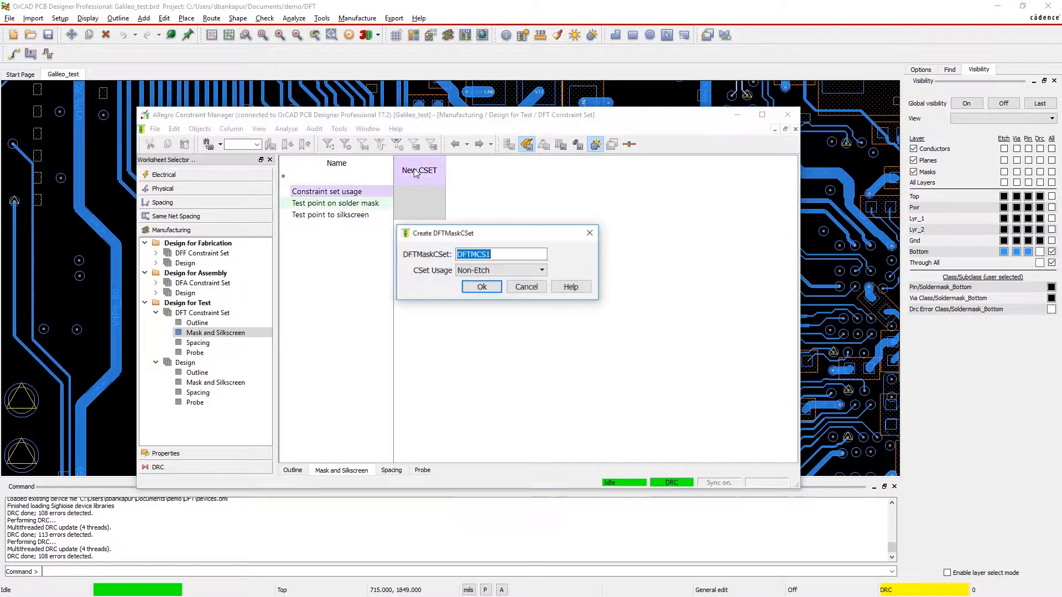
key(Return)
click(419, 203)
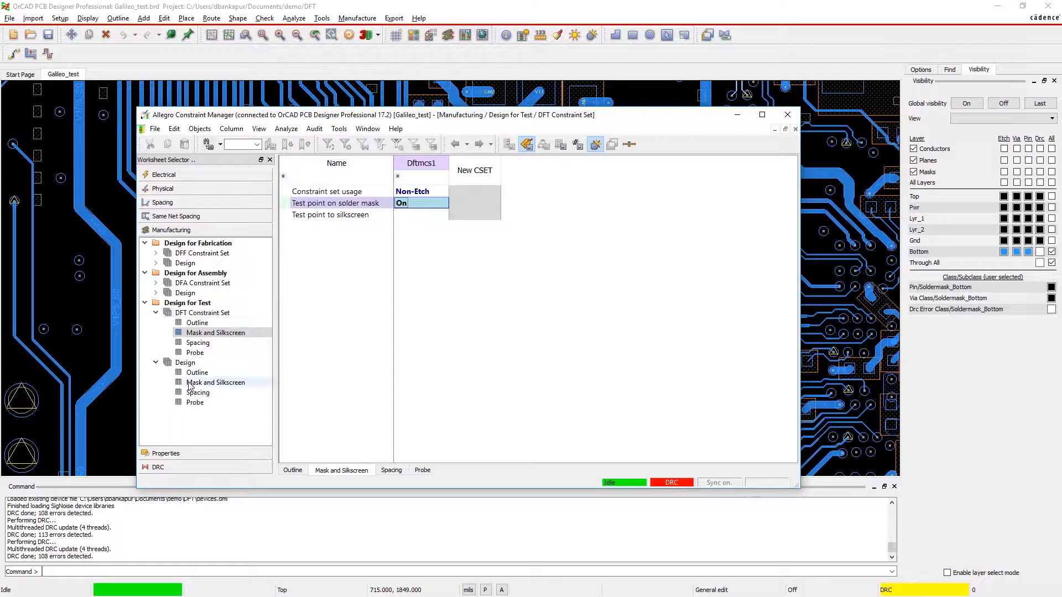
click(207, 382)
Step: Add subclass group Mask1 under Not in stackup with smask-bot and smask-top referencing Dftmcs1
right_click(348, 223)
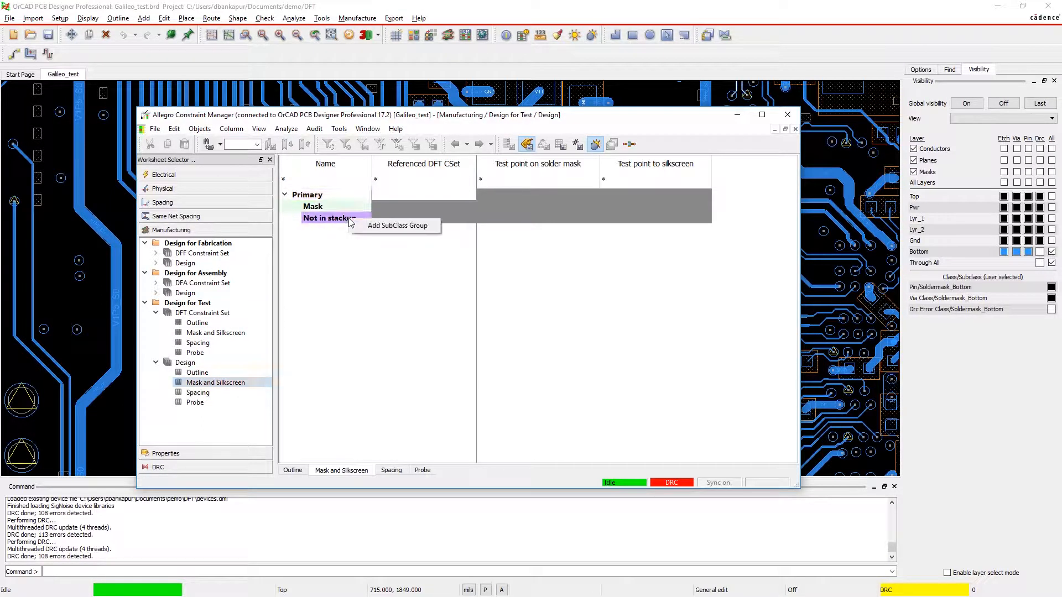
click(354, 228)
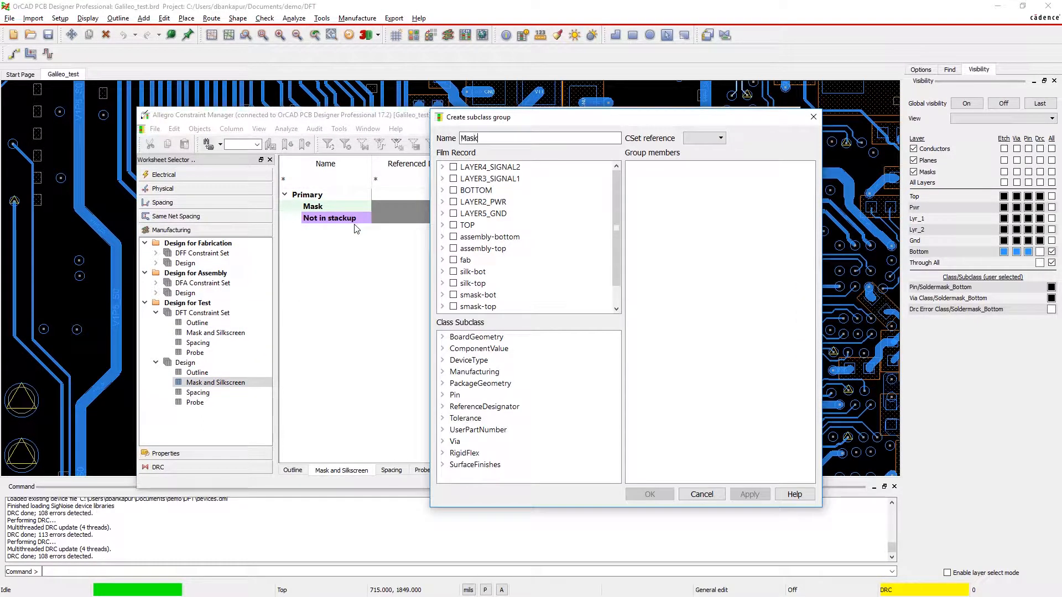
click(453, 294)
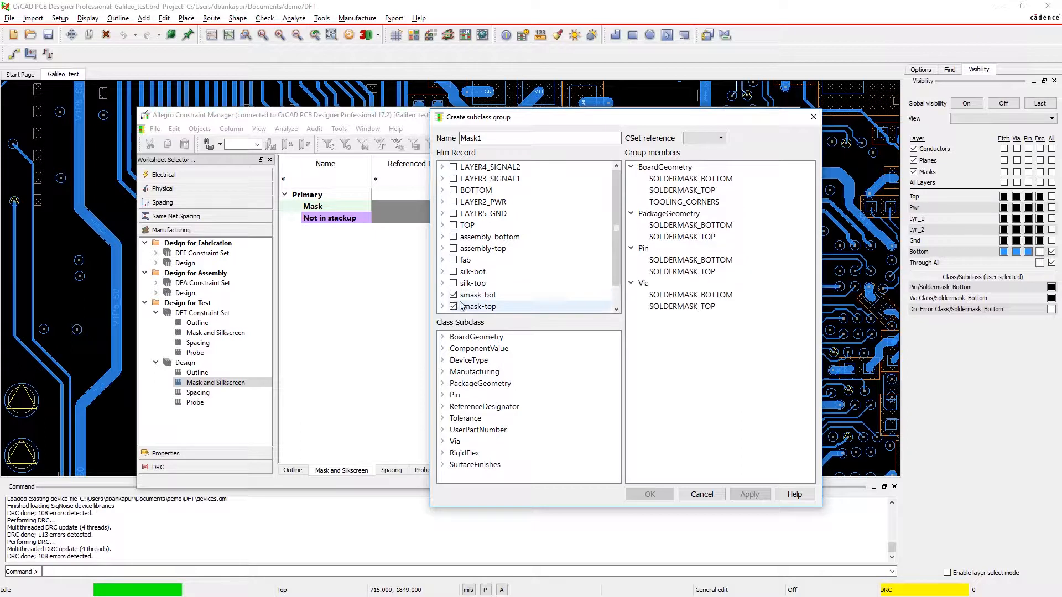
click(720, 142)
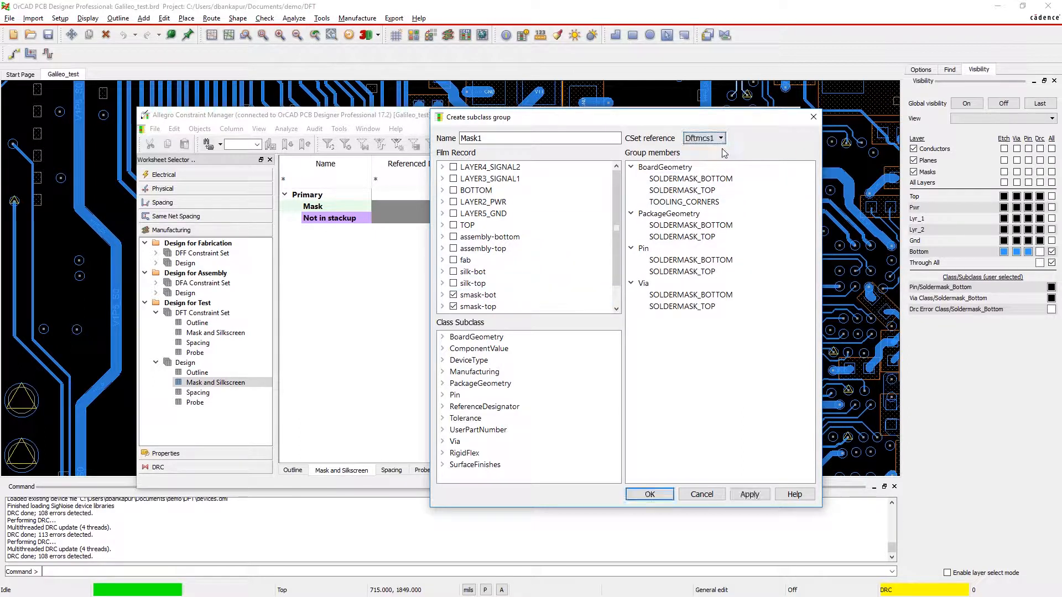
key(Return)
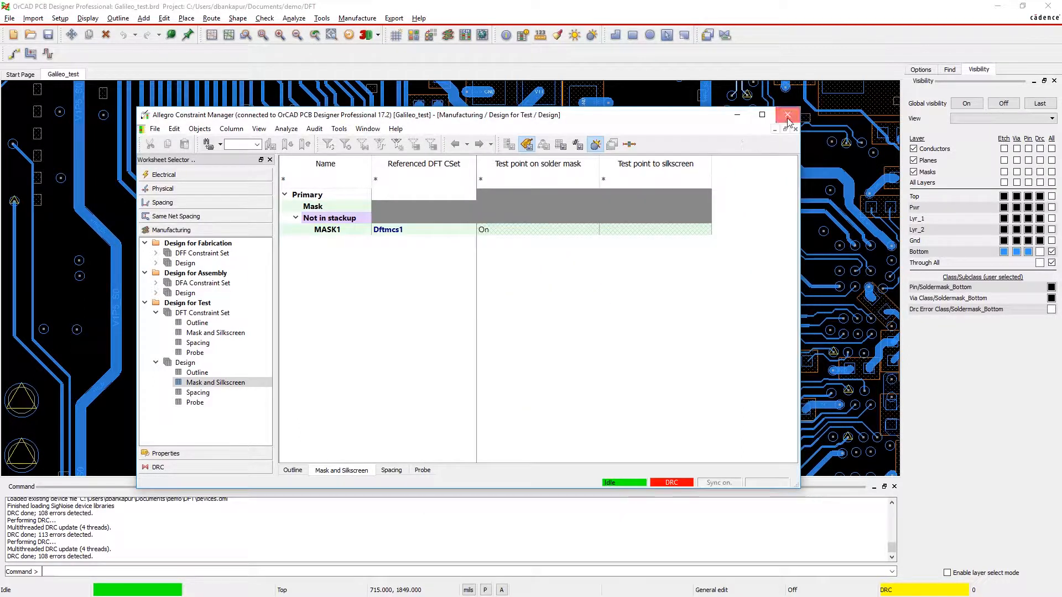
Step: Close Constraint Manager and bring up actions on a via flagged with the missing-mask DRC marker
click(788, 114)
mouse_move(484, 175)
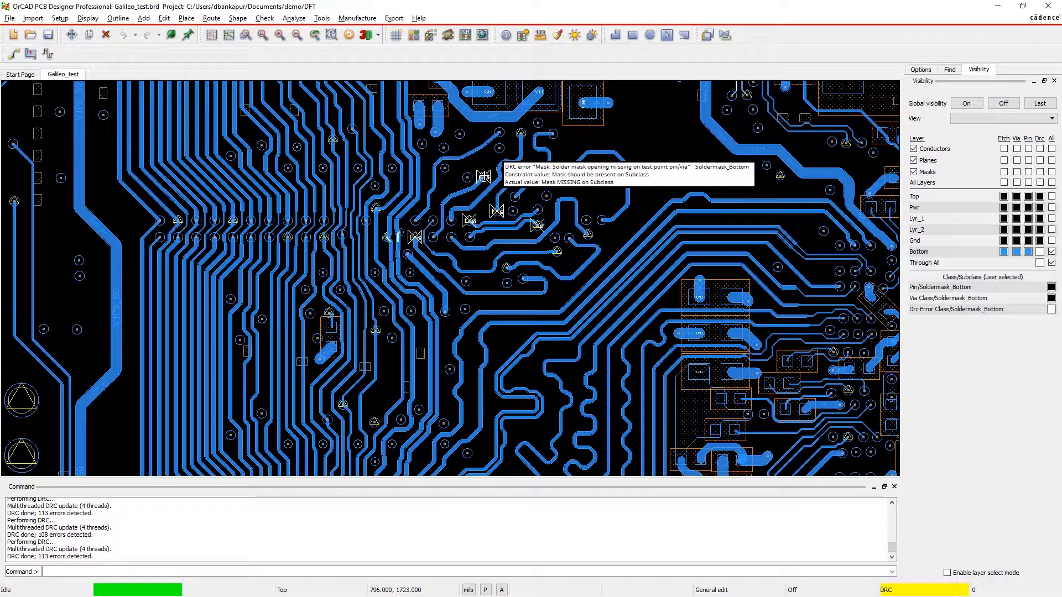
right_click(483, 176)
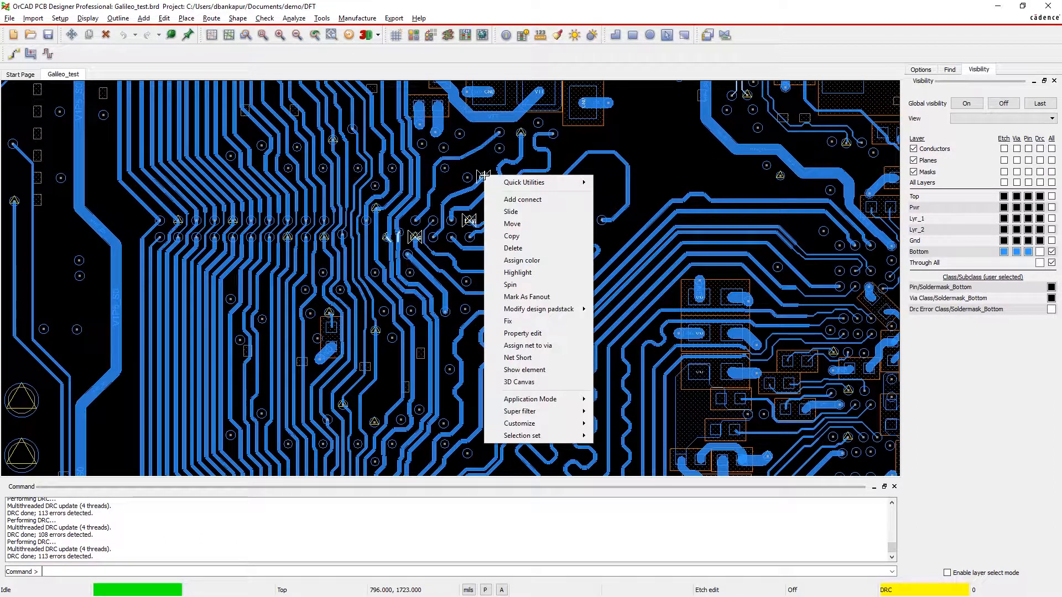
Step: Give padstack TVIA_20-10-28 a 20-mil circular SOLDERMASK_BOTTOM pad and update it to the design
click(606, 325)
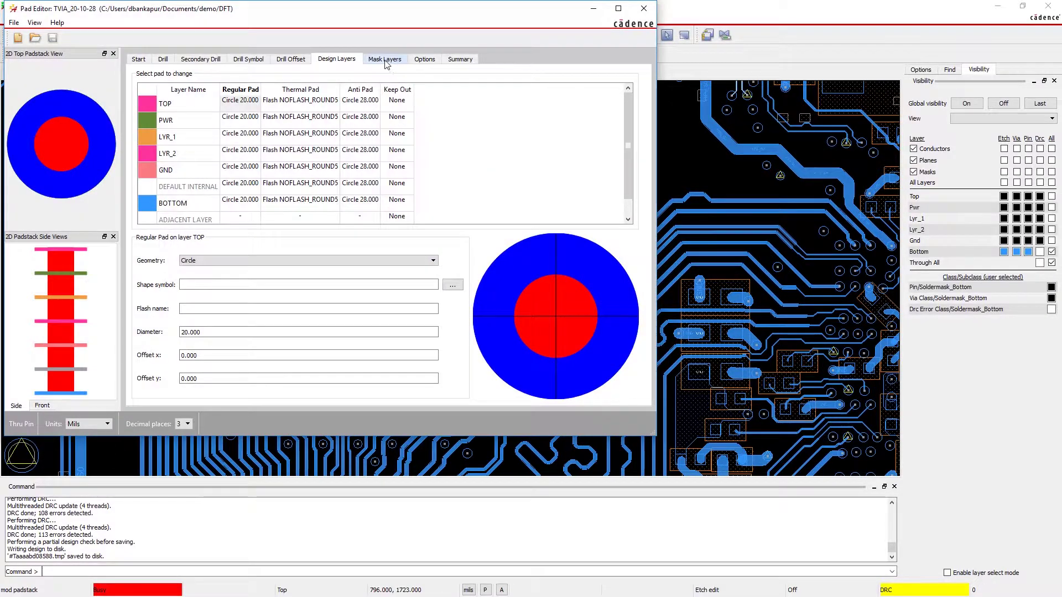
click(385, 58)
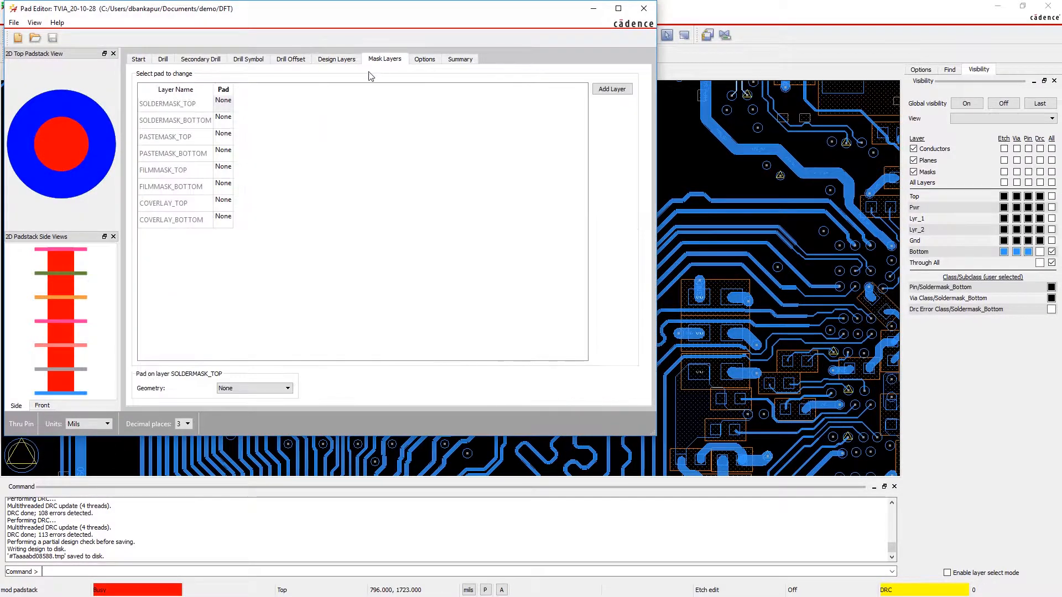
click(228, 118)
click(212, 332)
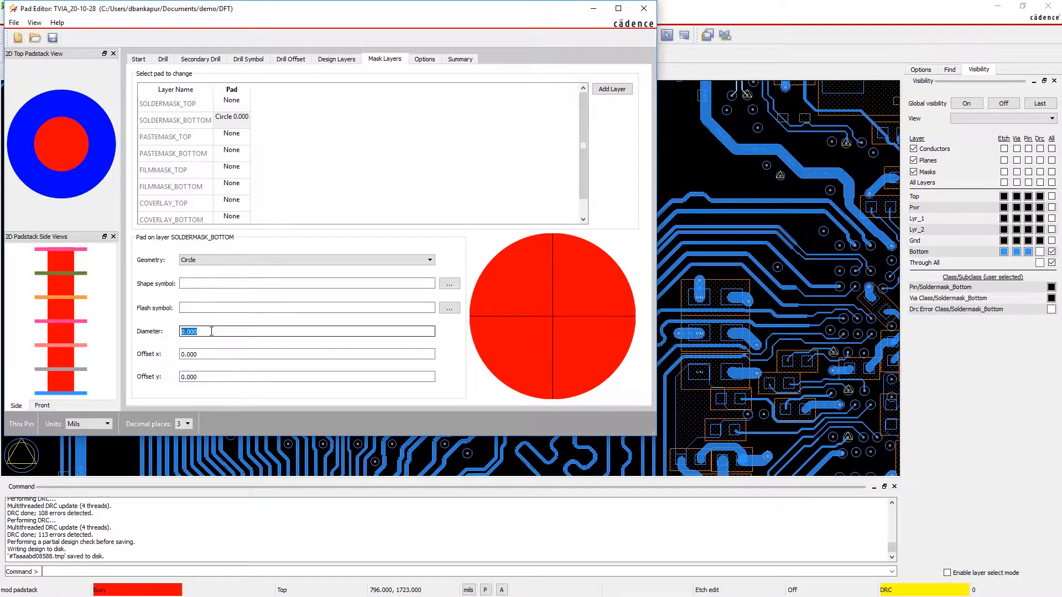
text(0)
key(Tab)
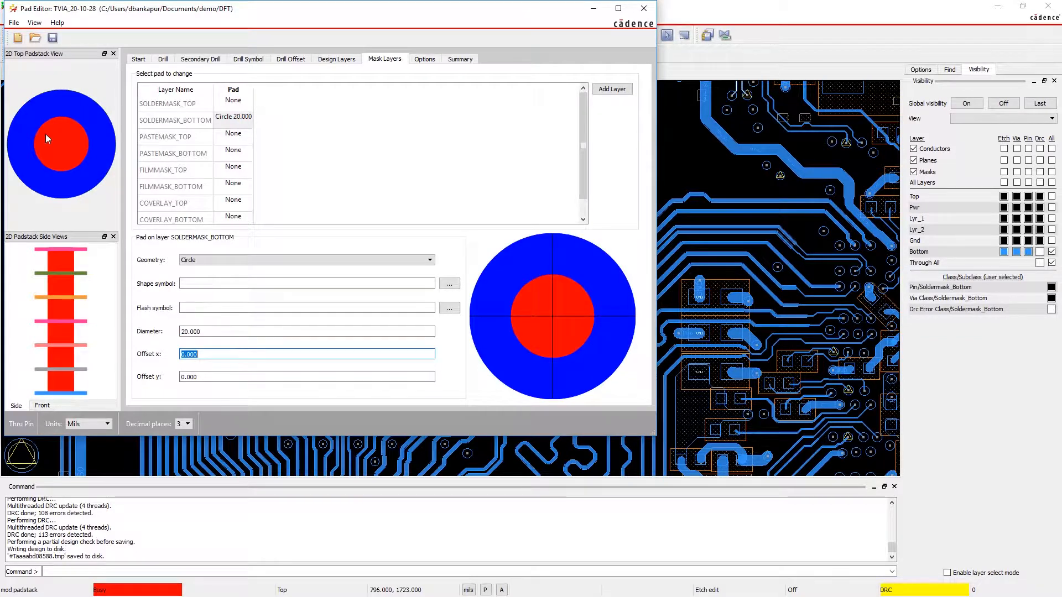
click(14, 24)
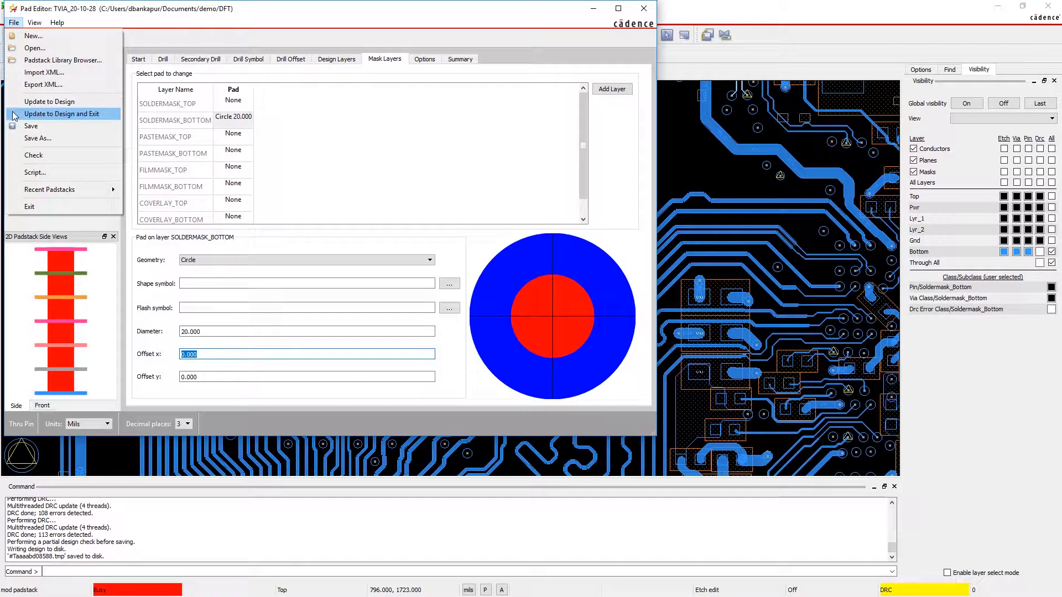
click(62, 114)
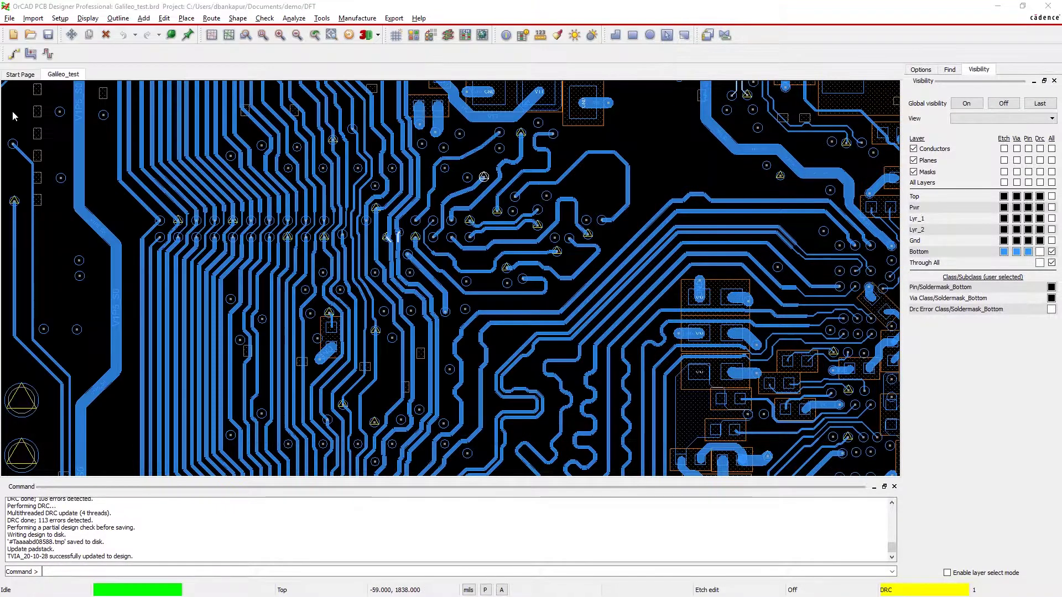
Step: In the DRC Browser, jump to the Test point under component error at 1782,415 and close the browser
click(308, 19)
click(332, 116)
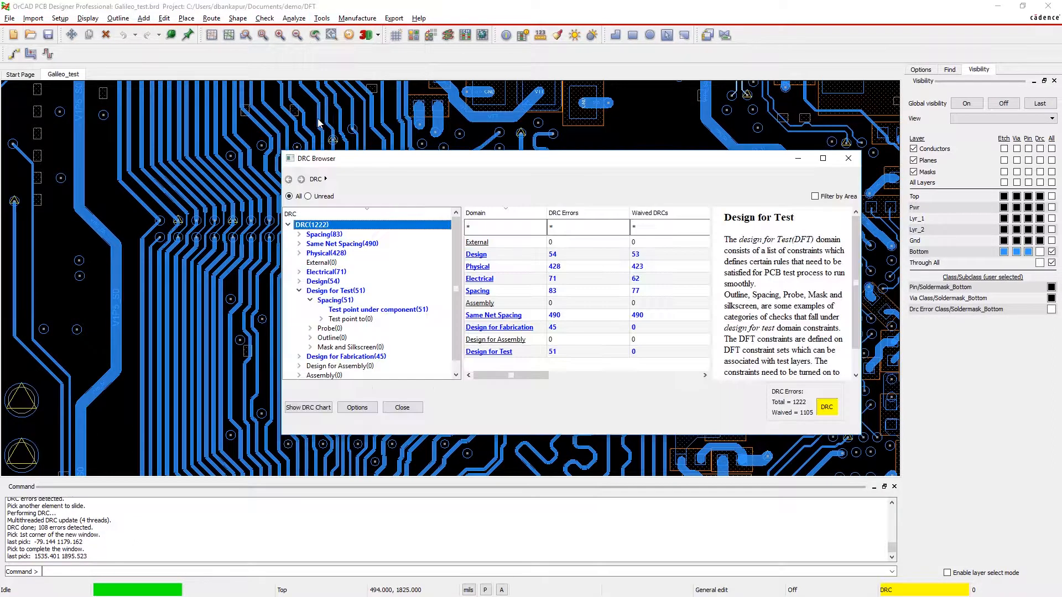
click(392, 309)
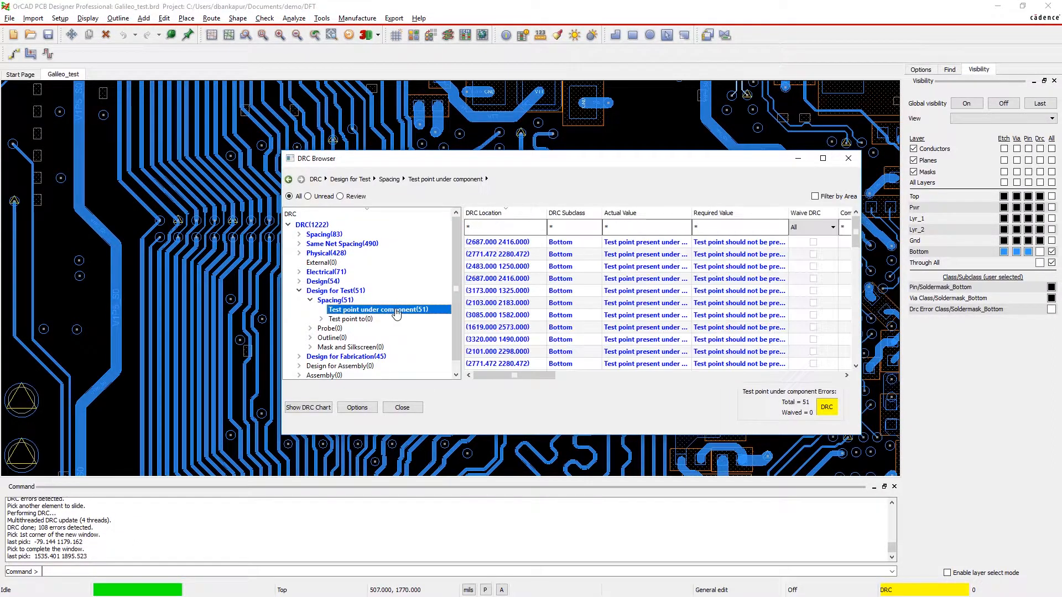
click(469, 227)
text(17)
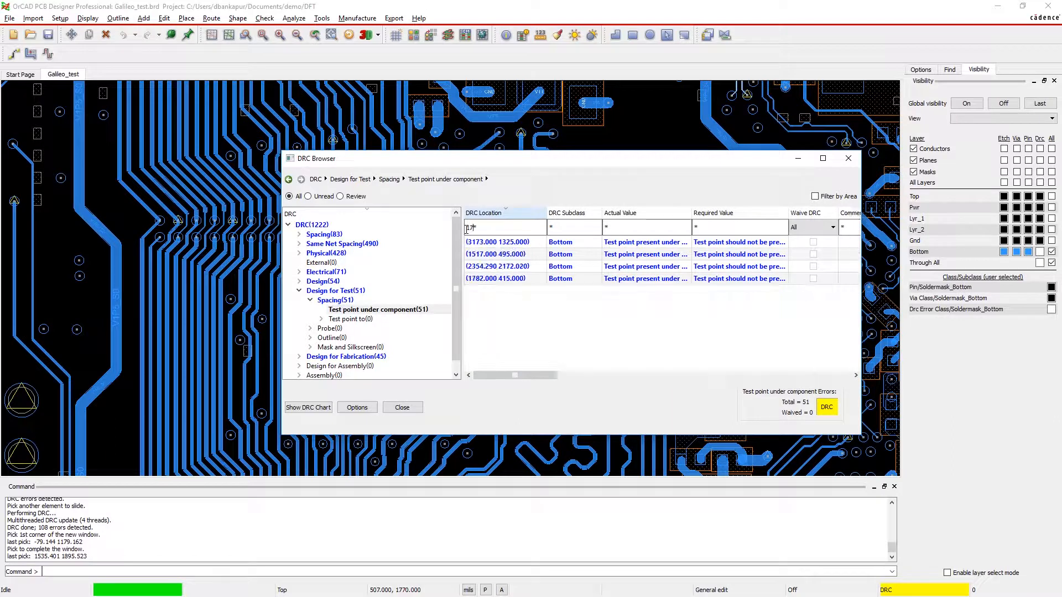
click(496, 280)
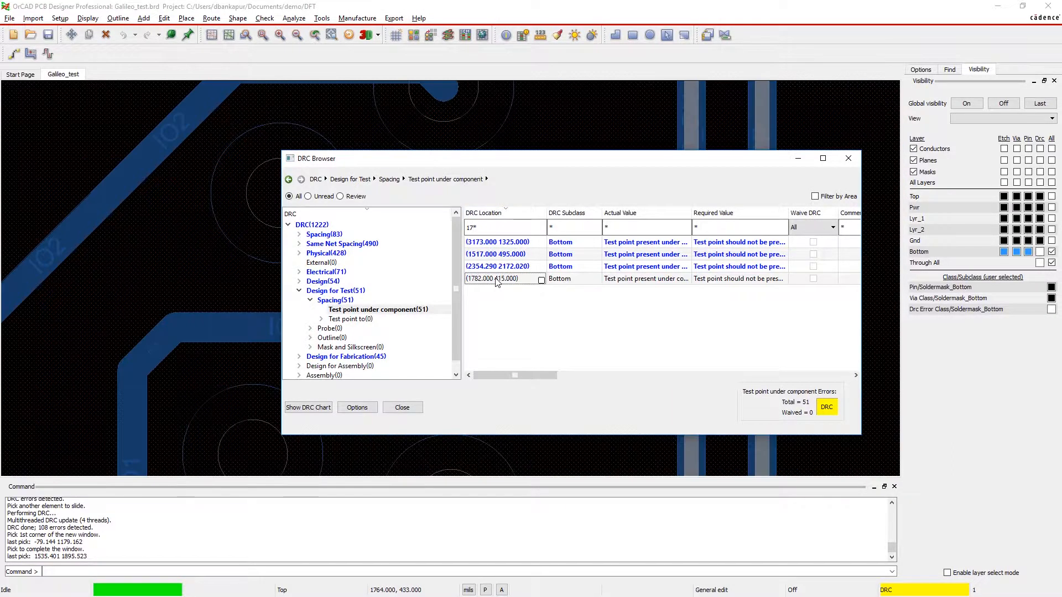
click(796, 160)
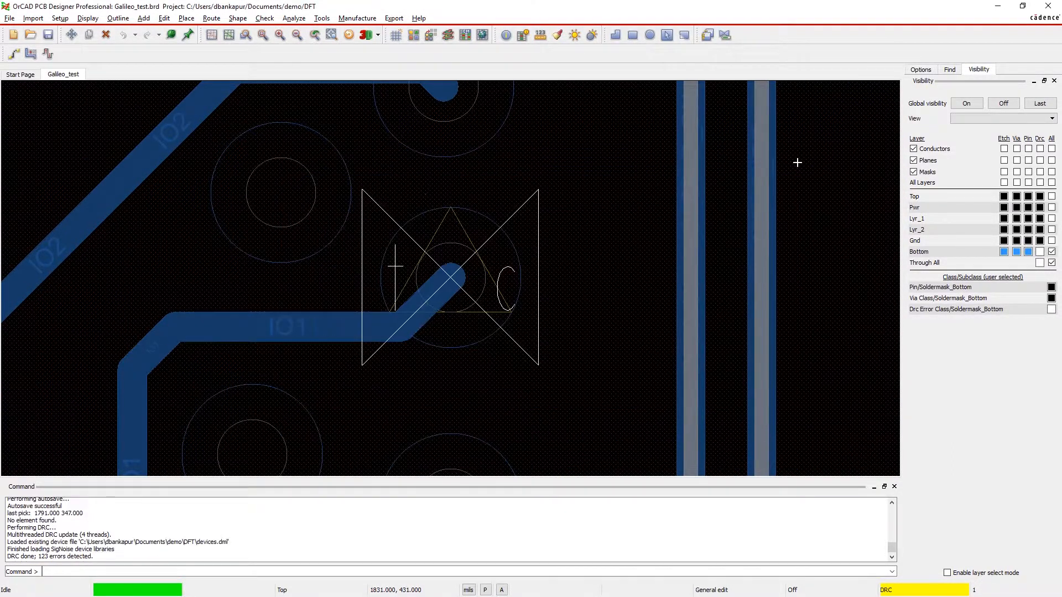
mouse_move(469, 251)
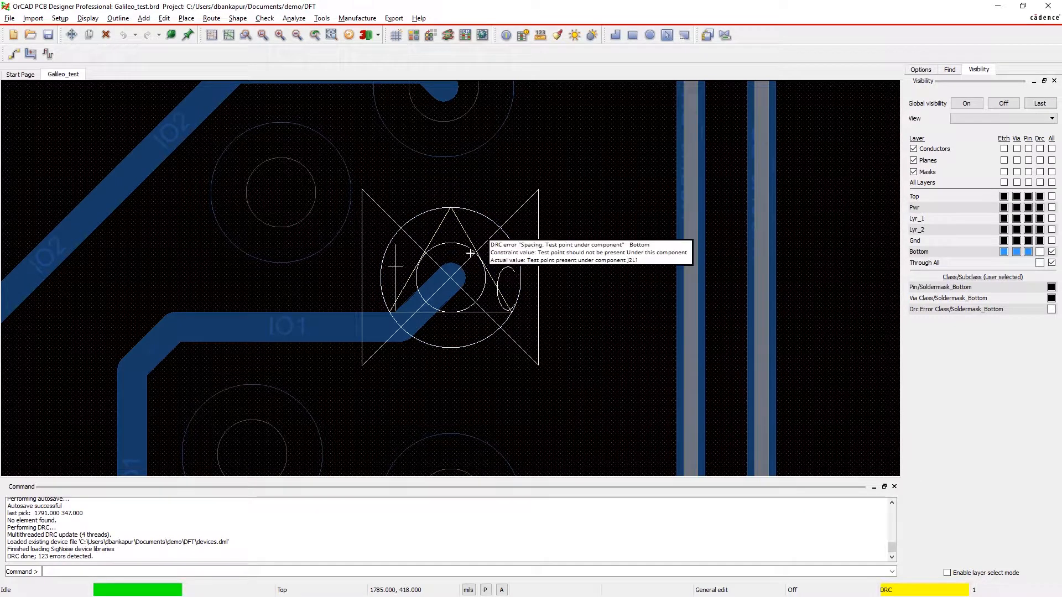
scroll(470, 252, down, 3)
scroll(470, 252, down, 2)
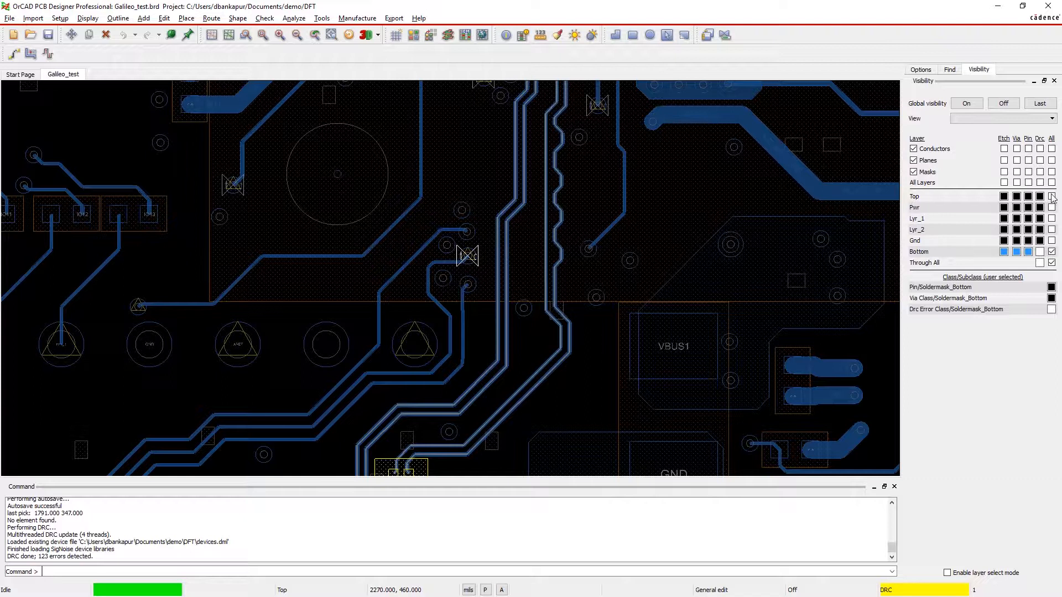
Step: Turn on All visibility for Top and Lyr_1 layers and open 3D Canvas beside the layout
click(1051, 196)
click(1051, 219)
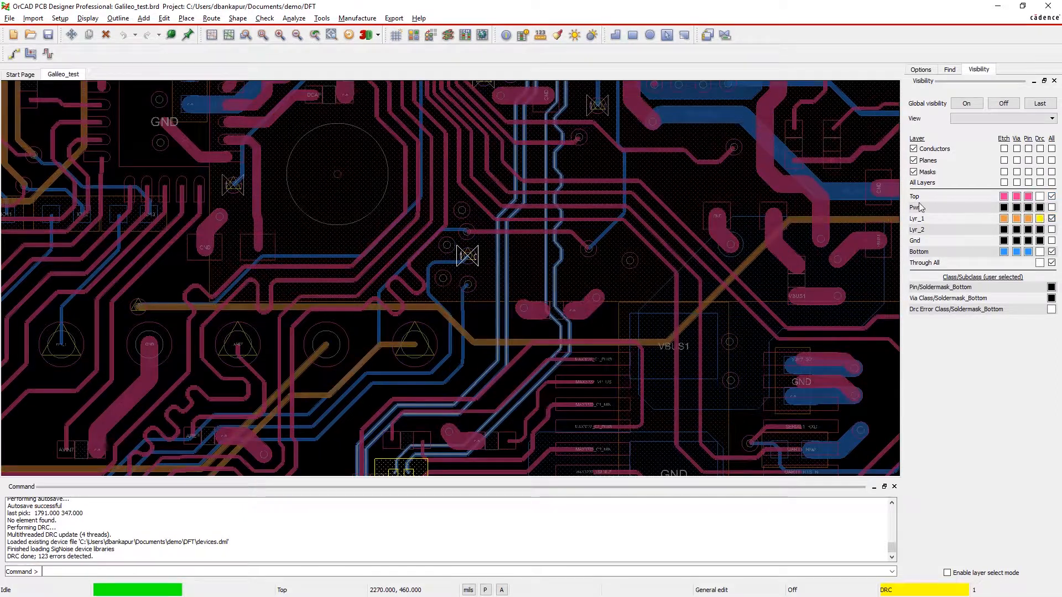
click(365, 34)
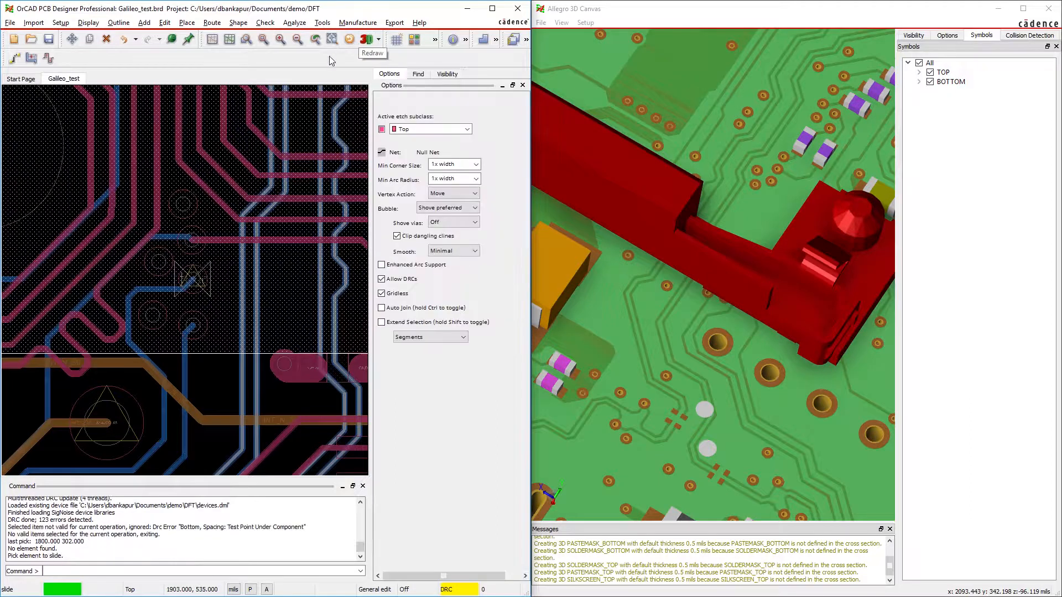
Step: Slide the test point via from under J2L1 to below the connector outline, clearing the DRC count to 0
click(192, 281)
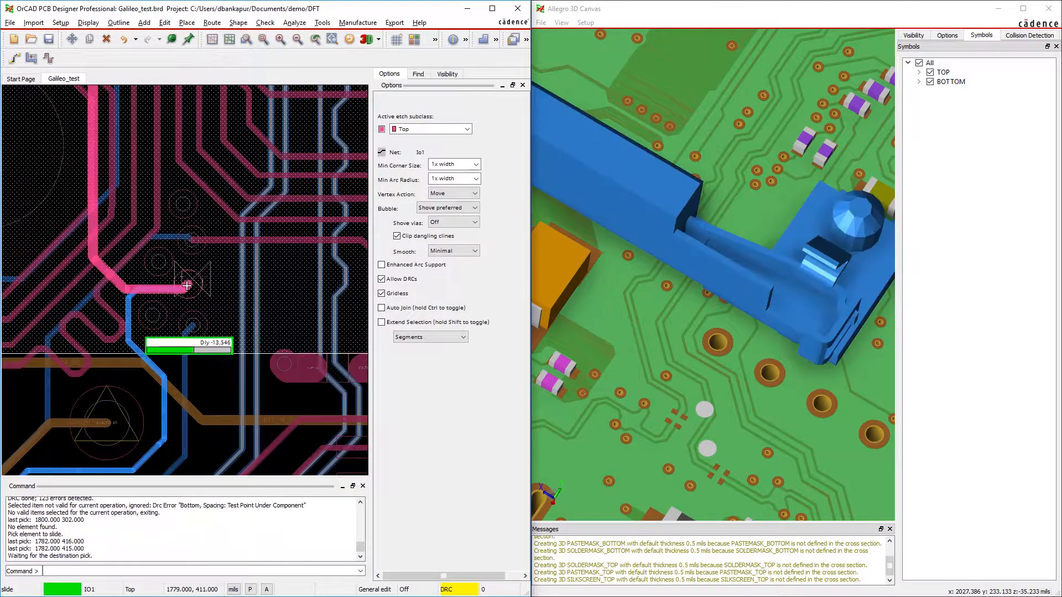
click(173, 385)
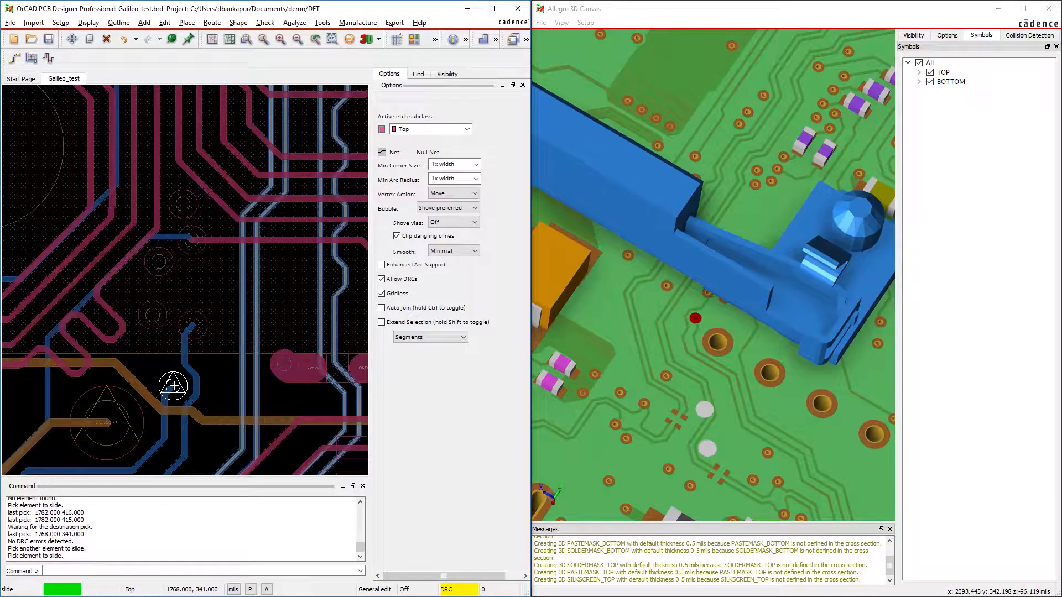